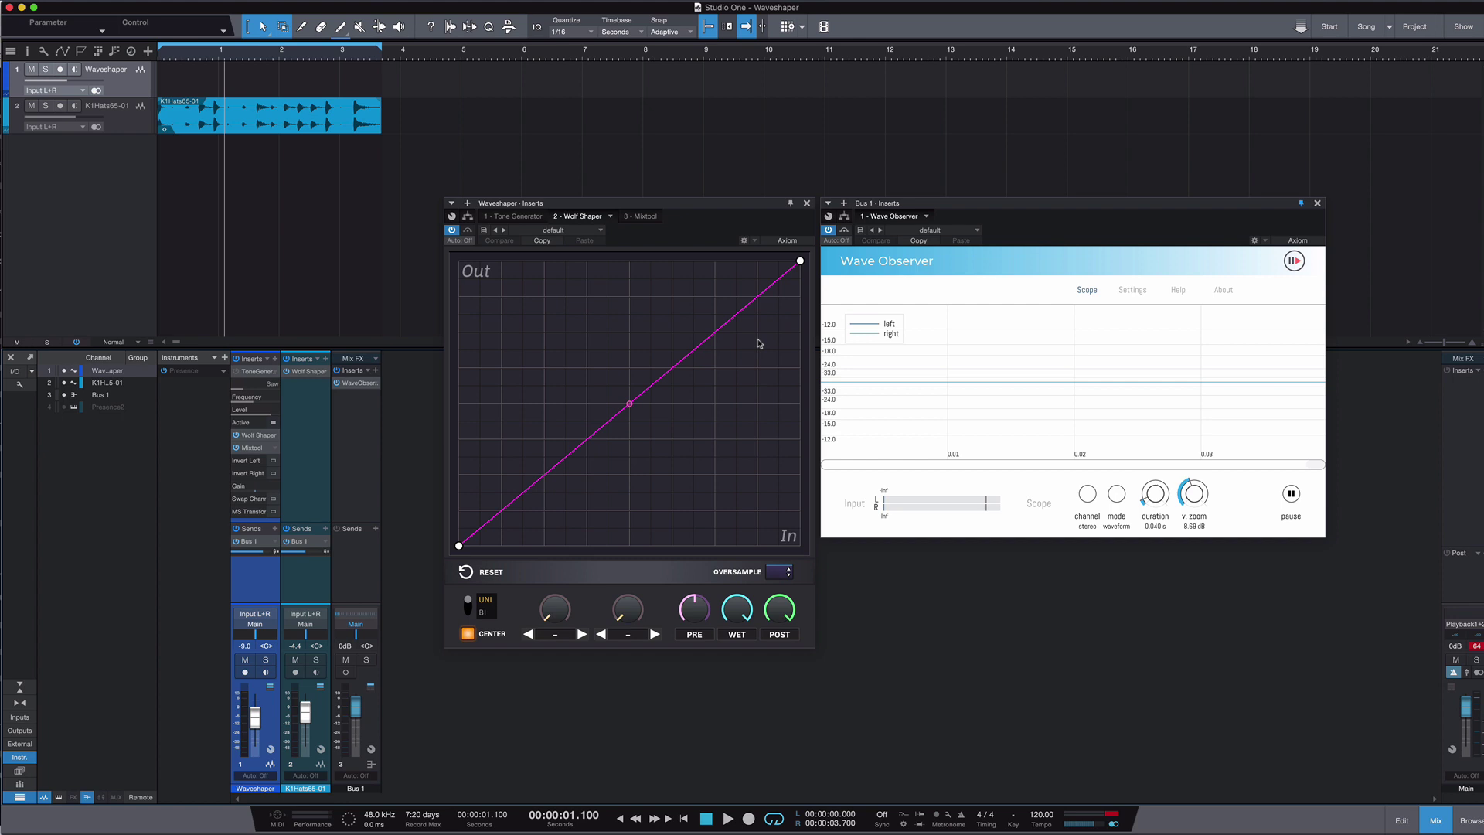
# Start the sawtooth tone, add a bend point to the Wolf Shaper curve and flatten its top.
pyautogui.click(236, 373)
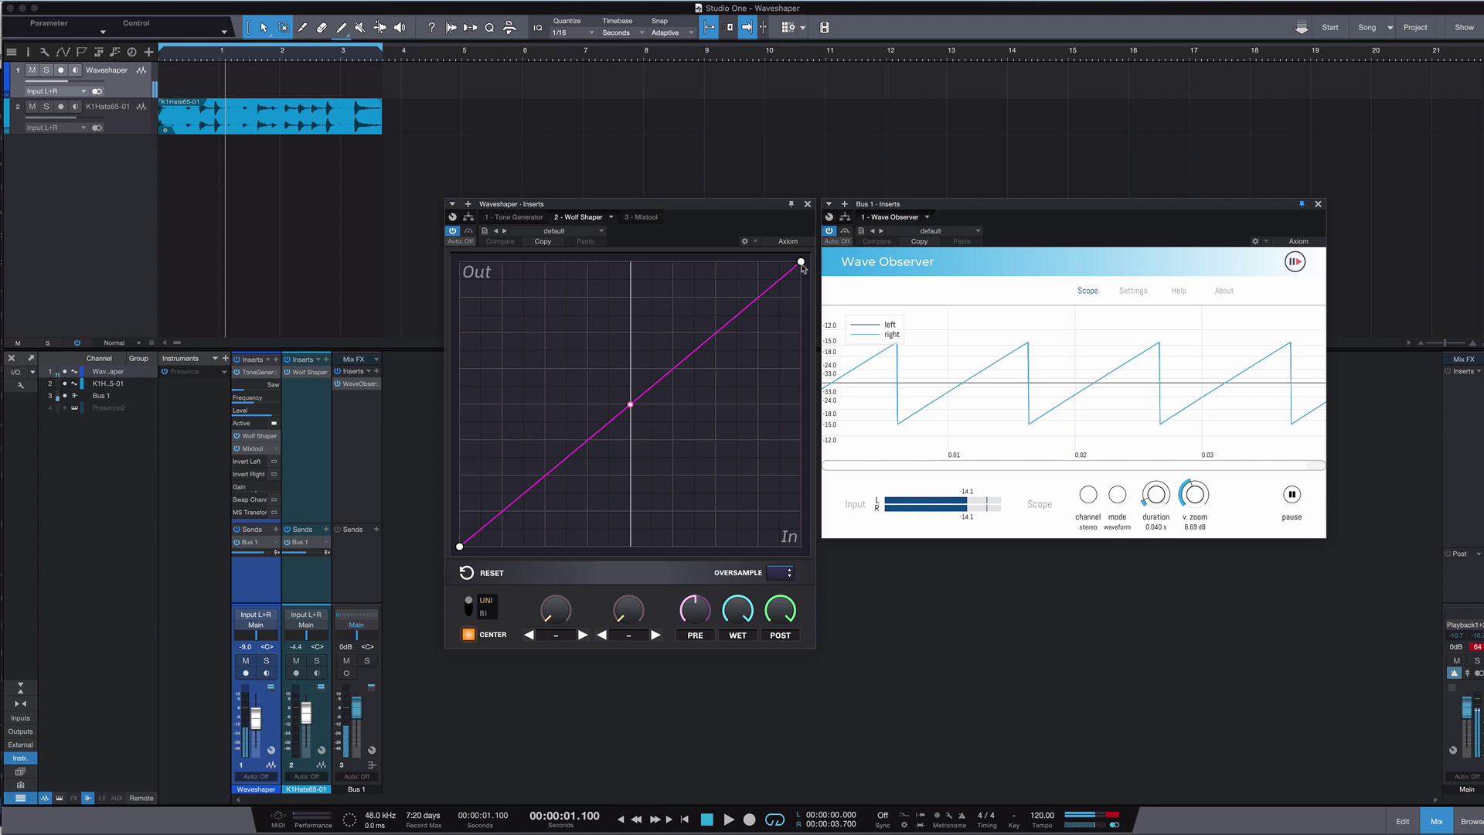
pyautogui.moveTo(802, 263)
pyautogui.mouseDown()
pyautogui.moveTo(813, 467)
pyautogui.moveTo(815, 354)
pyautogui.moveTo(795, 252)
pyautogui.mouseUp()
pyautogui.doubleClick(578, 452)
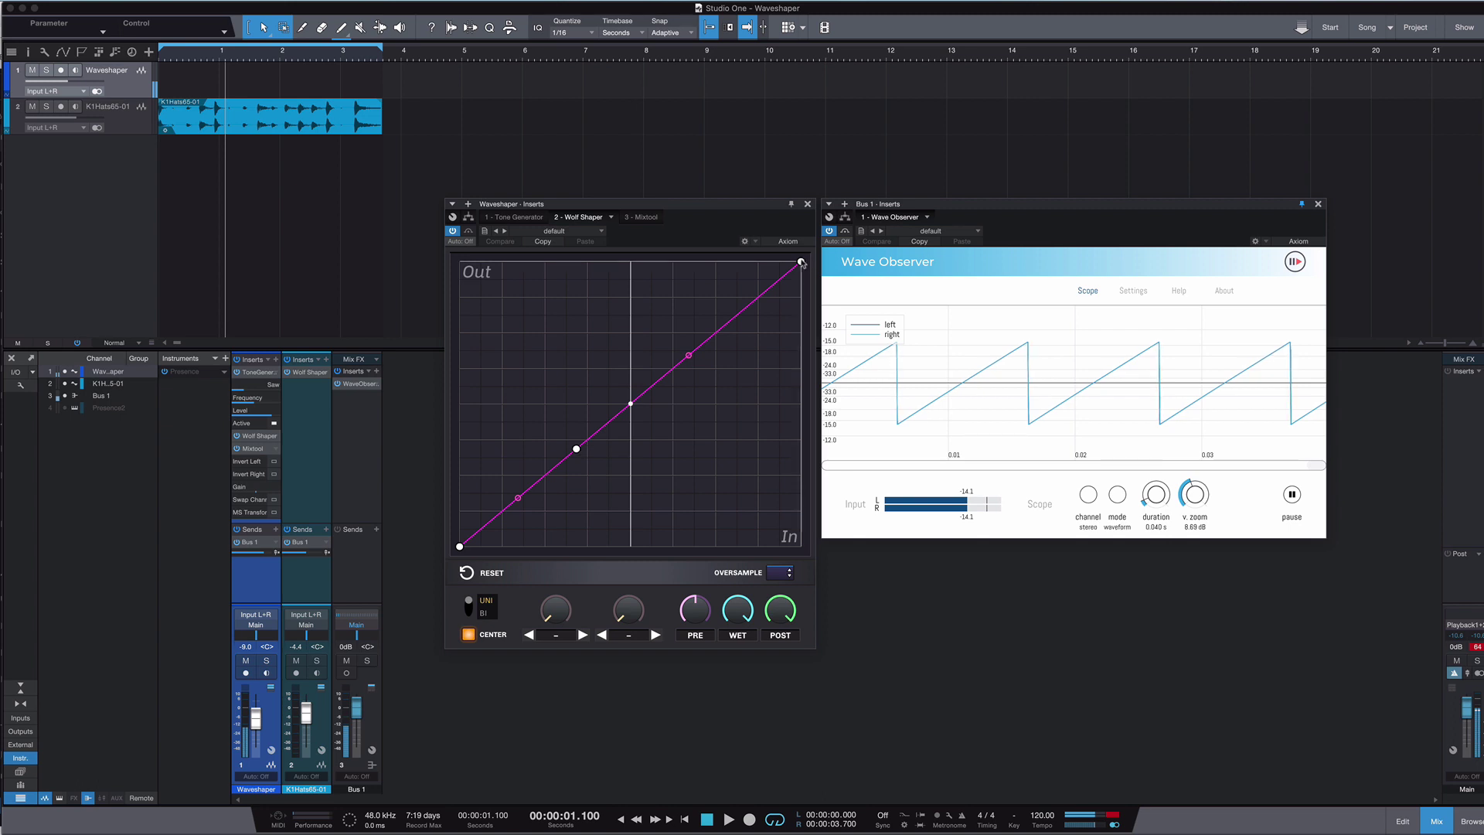
pyautogui.moveTo(802, 263); pyautogui.dragTo(779, 453)
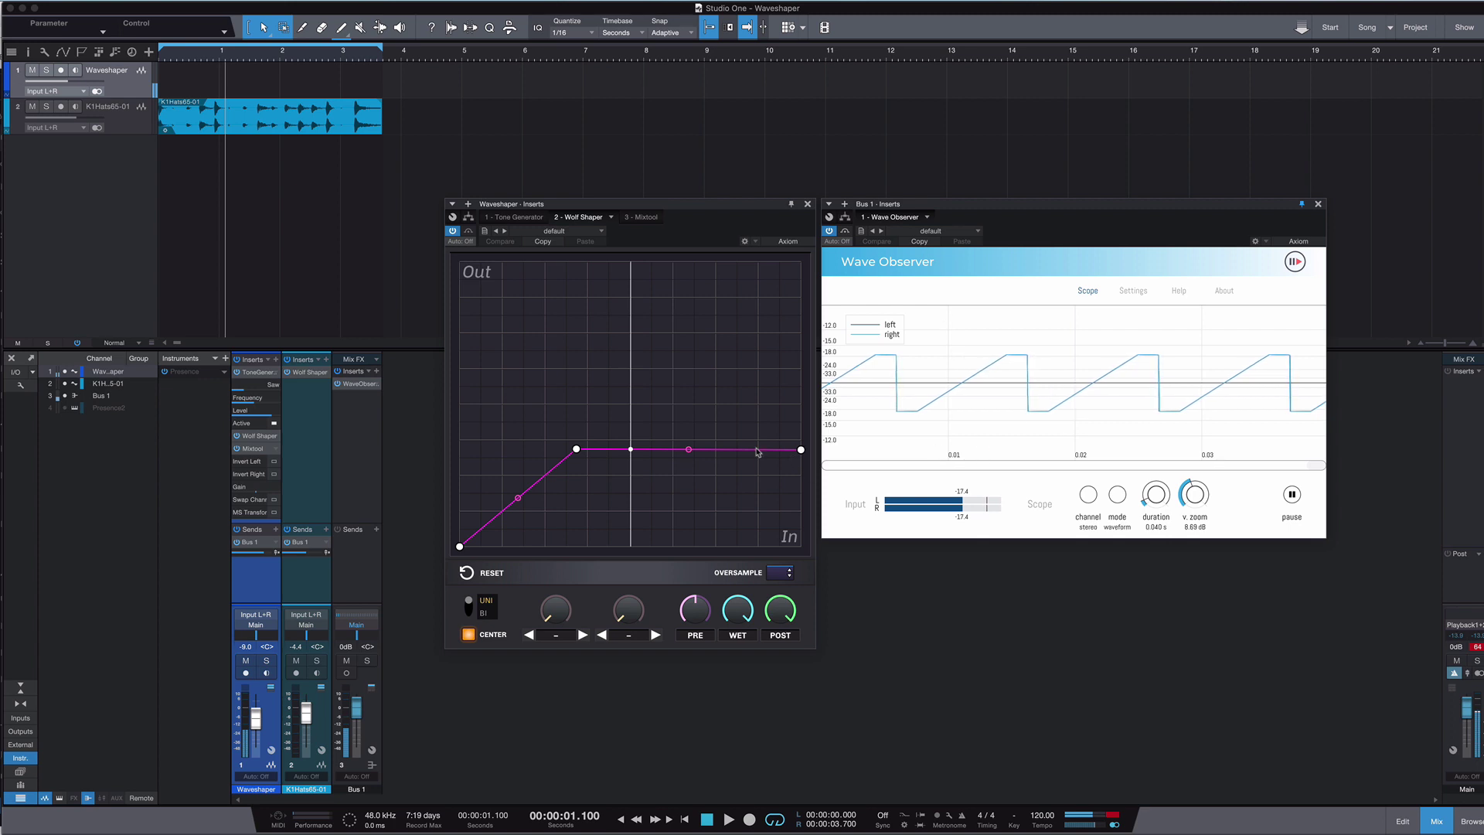
# Switch the Tone Generator waveform to Sine and raise the curve's right end.
pyautogui.click(273, 385)
pyautogui.click(322, 403)
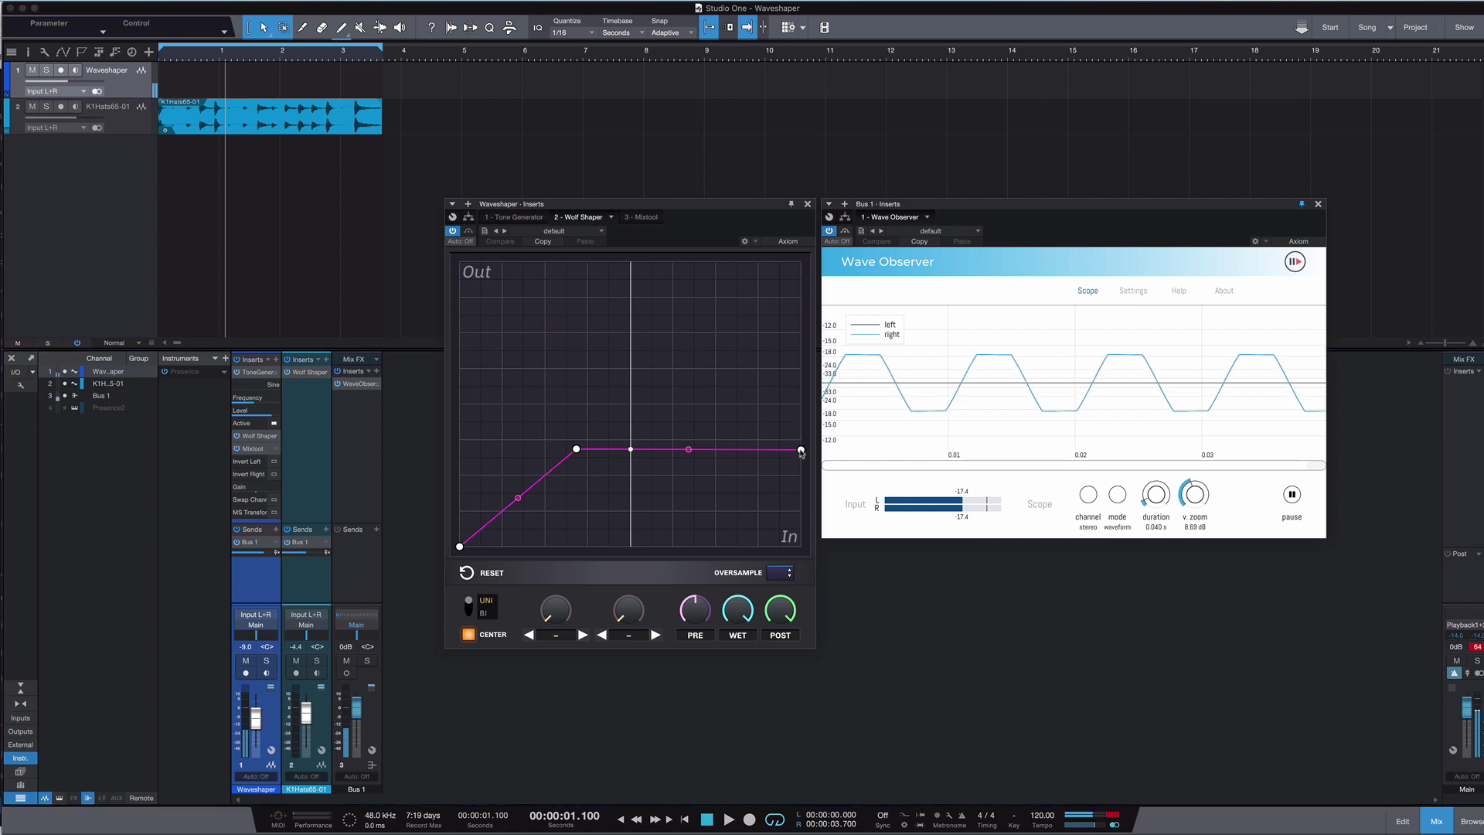
pyautogui.moveTo(801, 452); pyautogui.dragTo(800, 415)
# Bend the upper segment into a convex shoulder, flatten the right end, and lift the bottom-left end.
pyautogui.moveTo(689, 432); pyautogui.dragTo(549, 473)
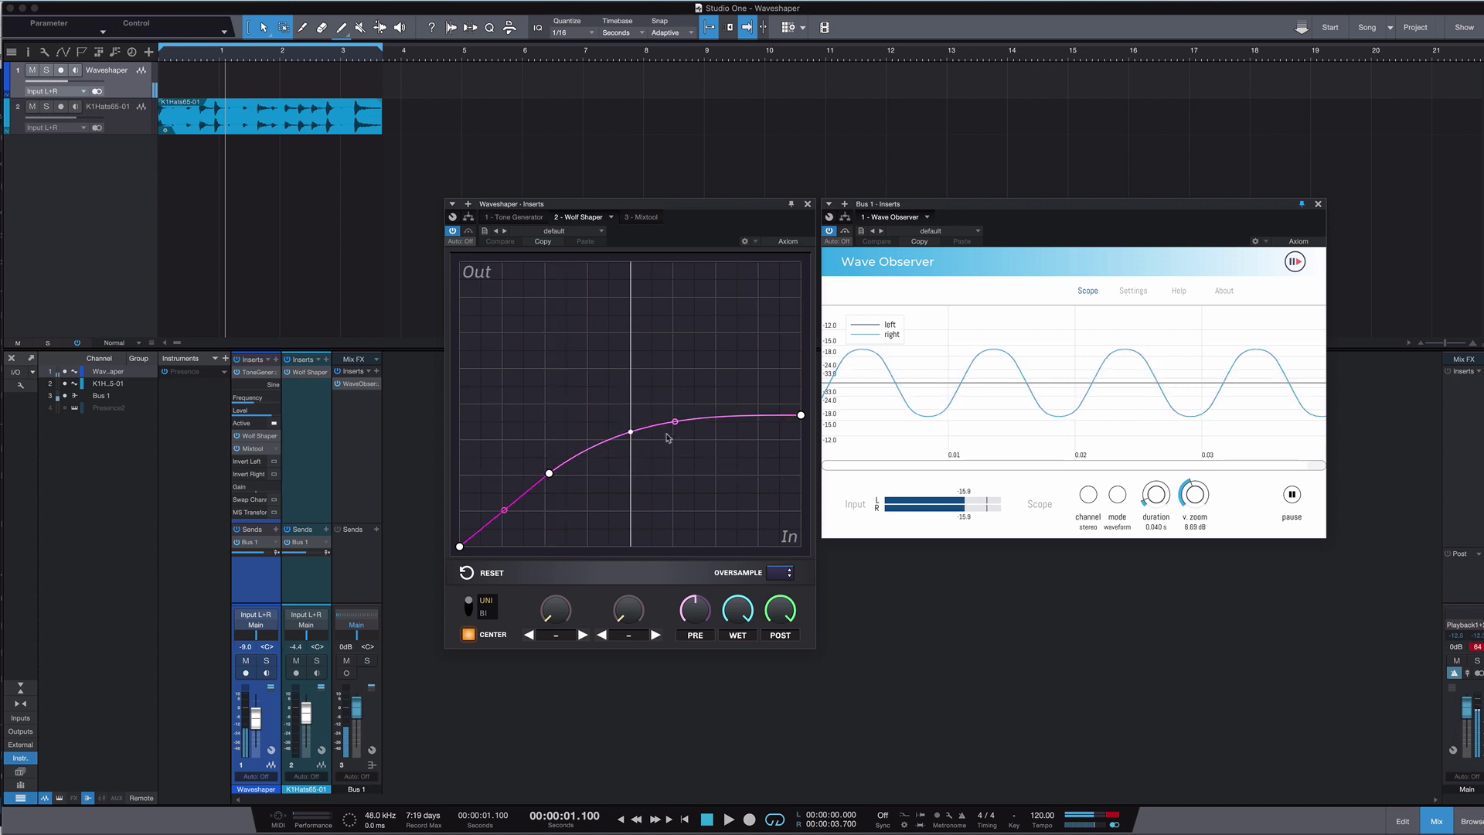
pyautogui.moveTo(668, 438); pyautogui.dragTo(666, 444)
pyautogui.moveTo(802, 417); pyautogui.dragTo(801, 448)
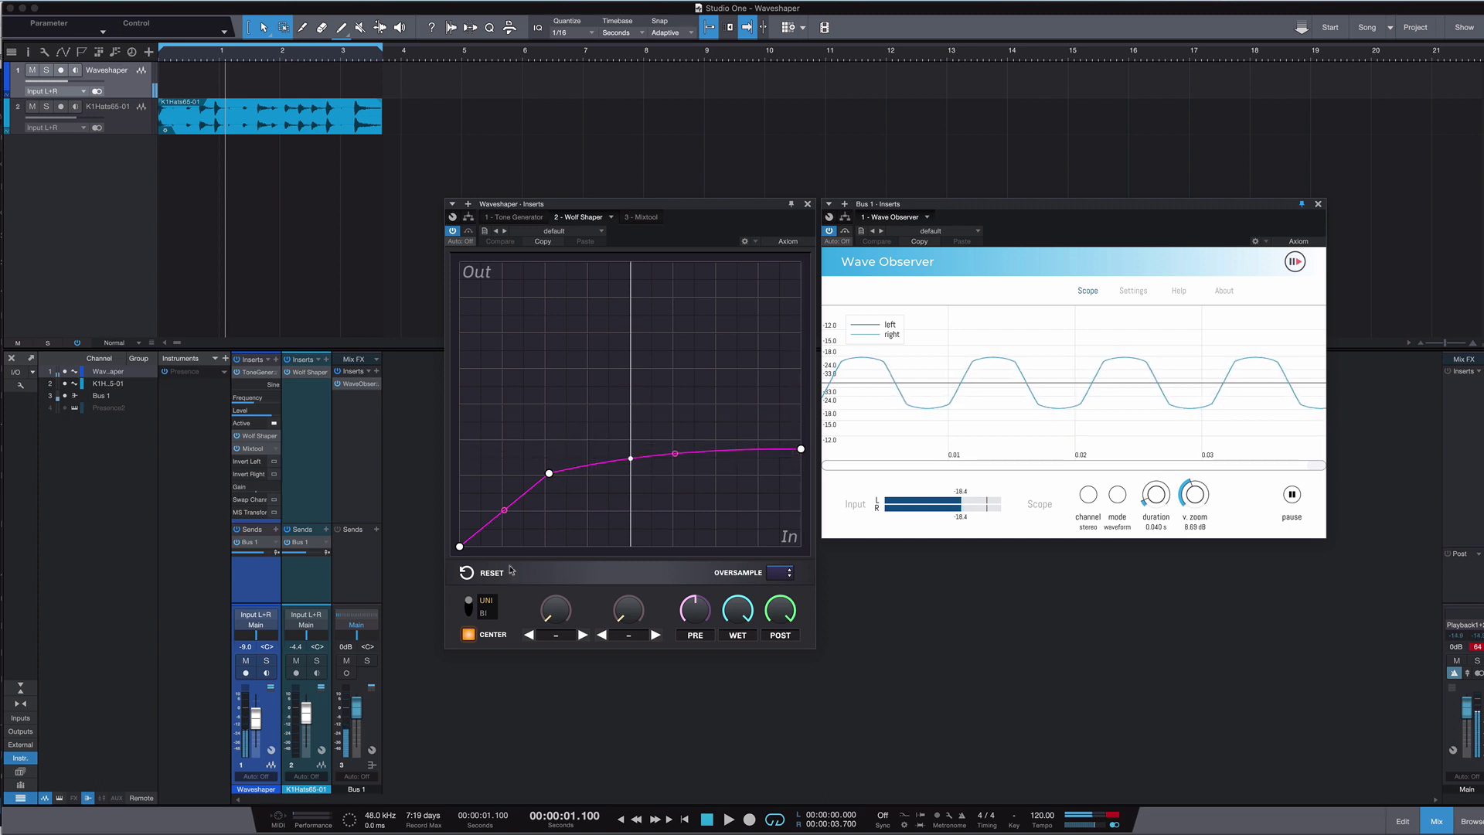
pyautogui.click(461, 547)
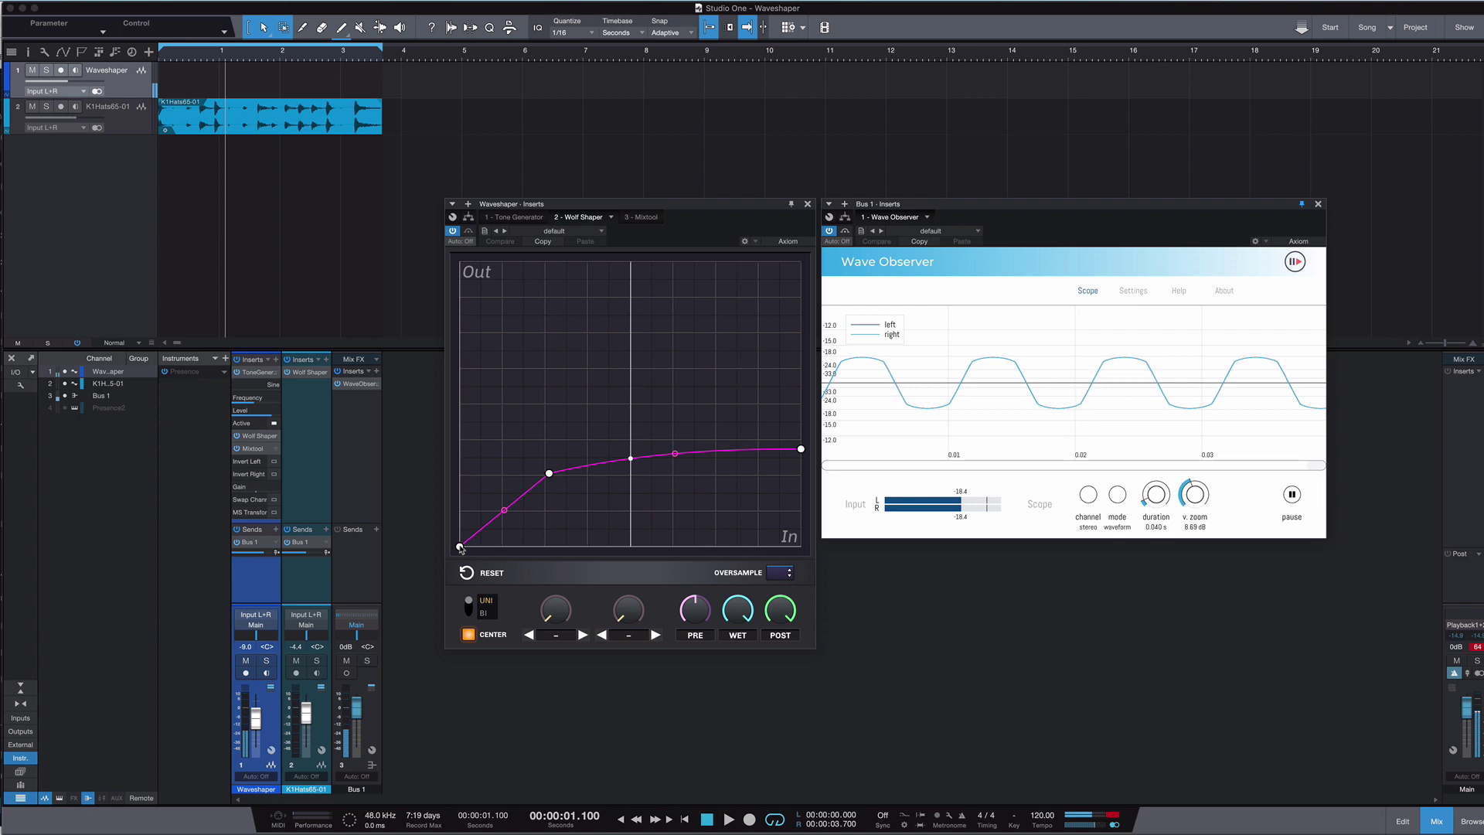
pyautogui.moveTo(461, 548)
pyautogui.mouseDown()
pyautogui.moveTo(475, 430)
pyautogui.moveTo(468, 572)
pyautogui.mouseUp()
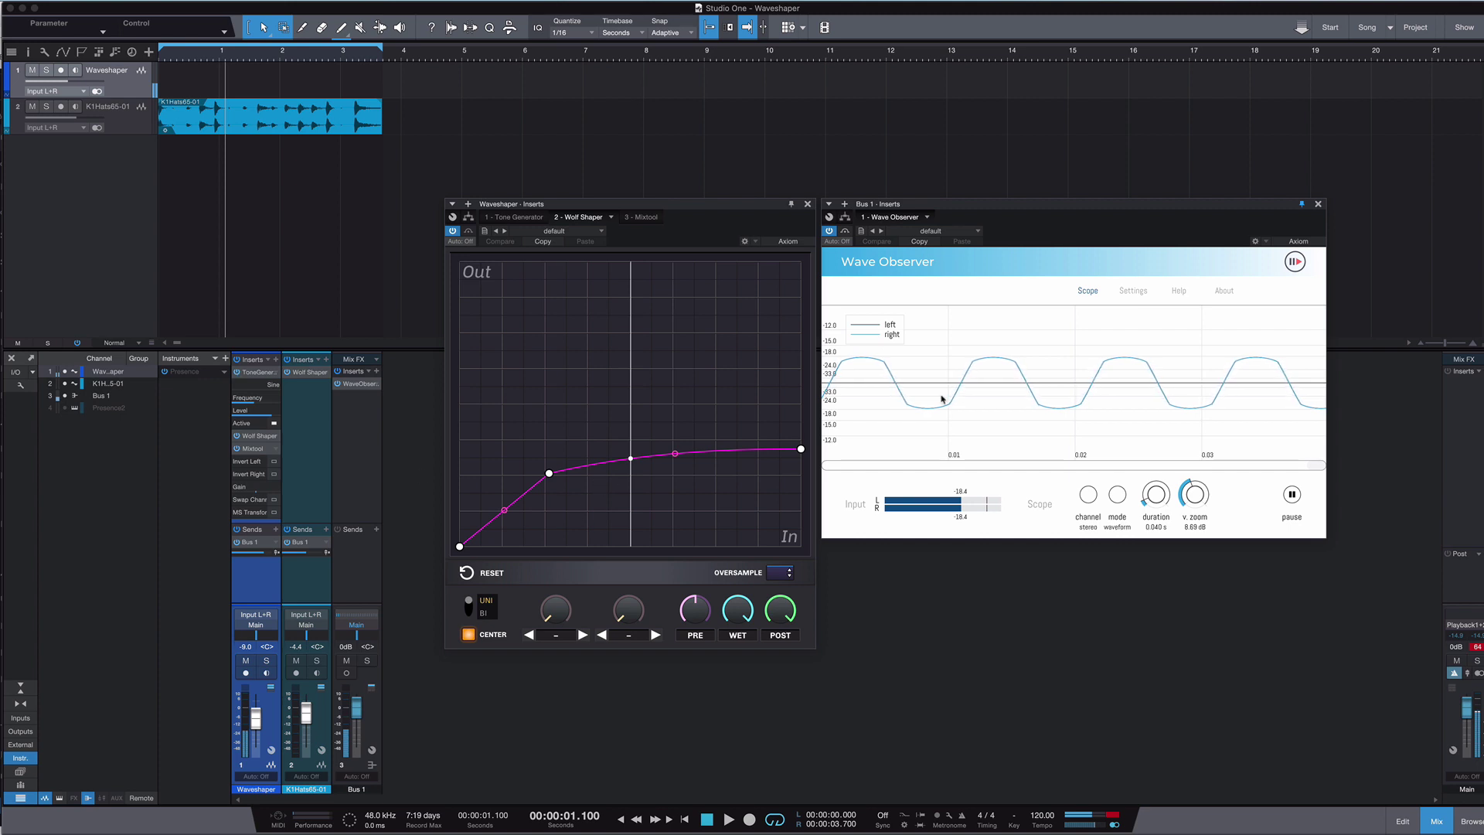
# Bypass the Tone Generator and play the K1Hats65-01 drum loop with its Wolf Shaper shown.
pyautogui.click(236, 371)
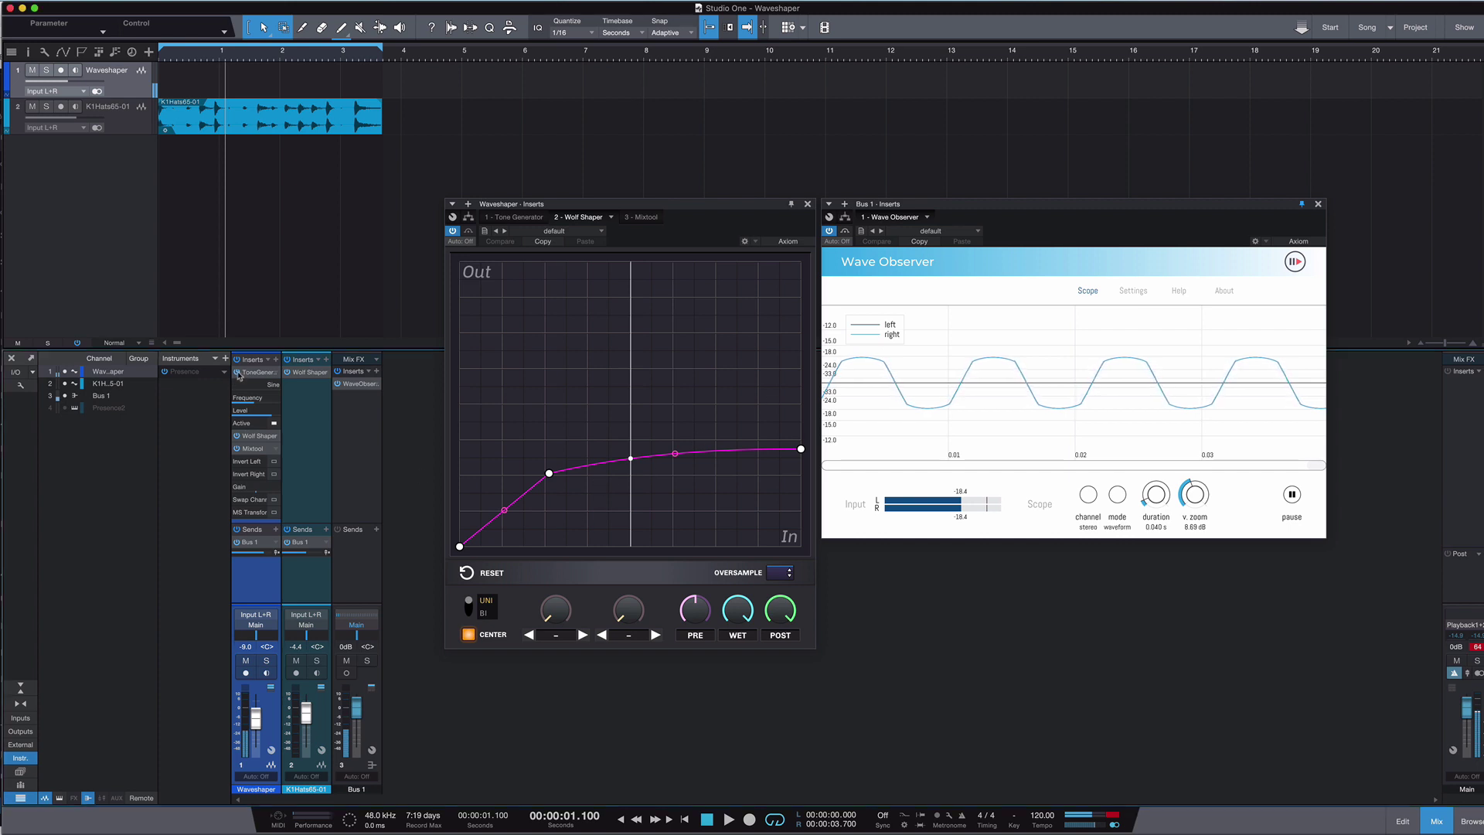
pyautogui.click(312, 375)
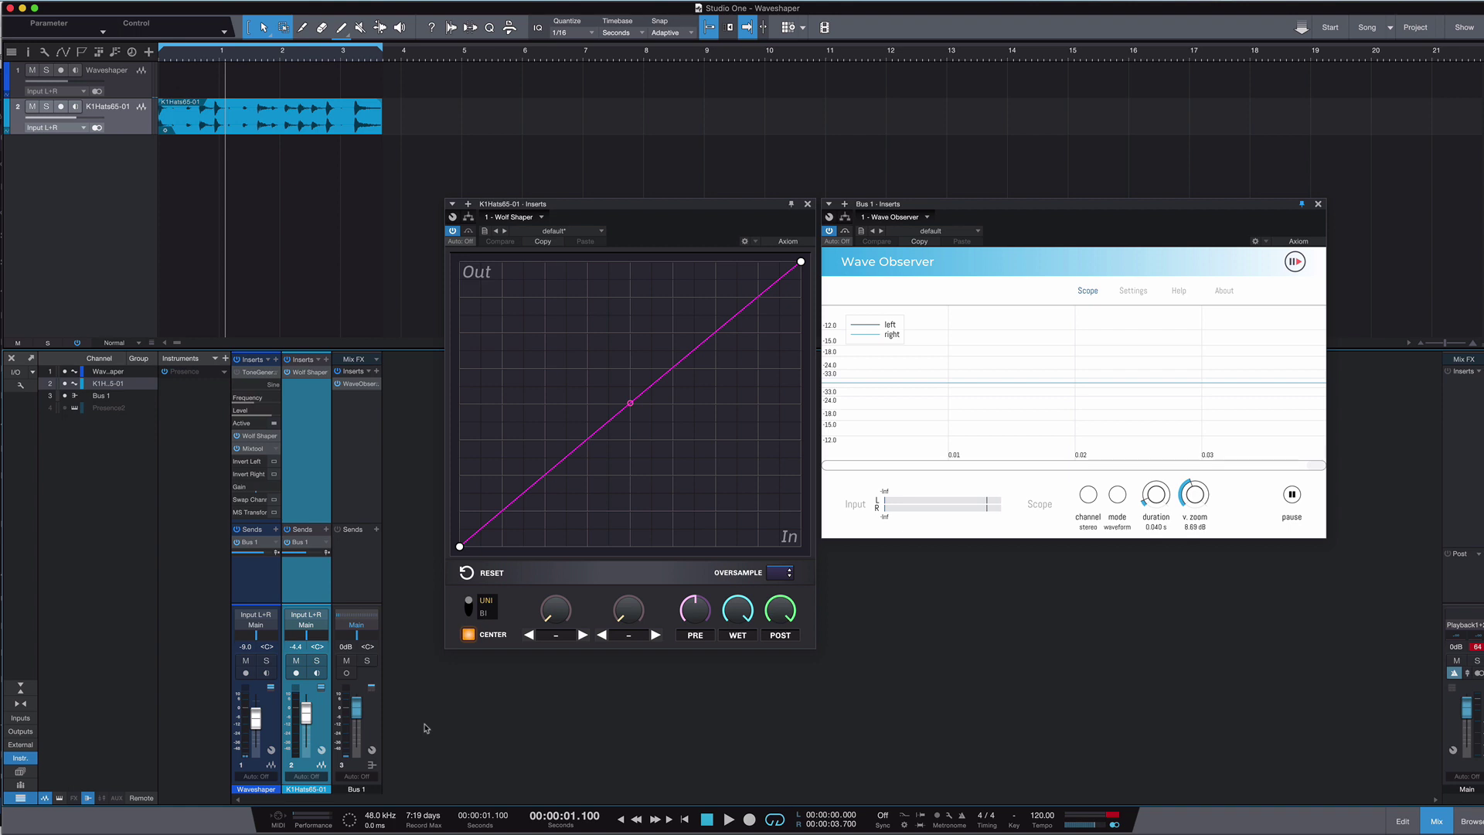
pyautogui.press('space')
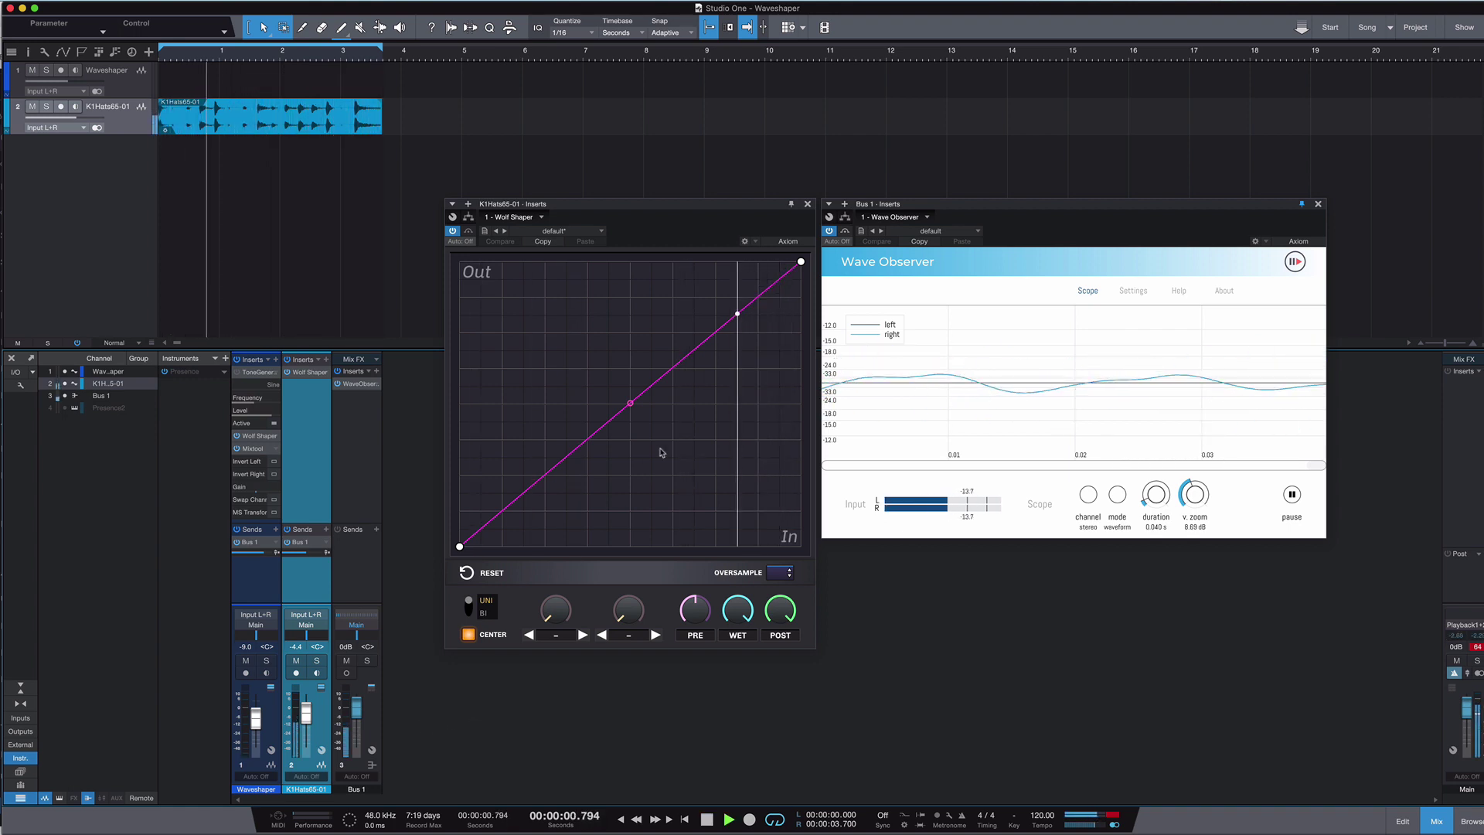
# Add a middle node and shape the curve to peak midway, then slope down at the right end.
pyautogui.doubleClick(687, 356)
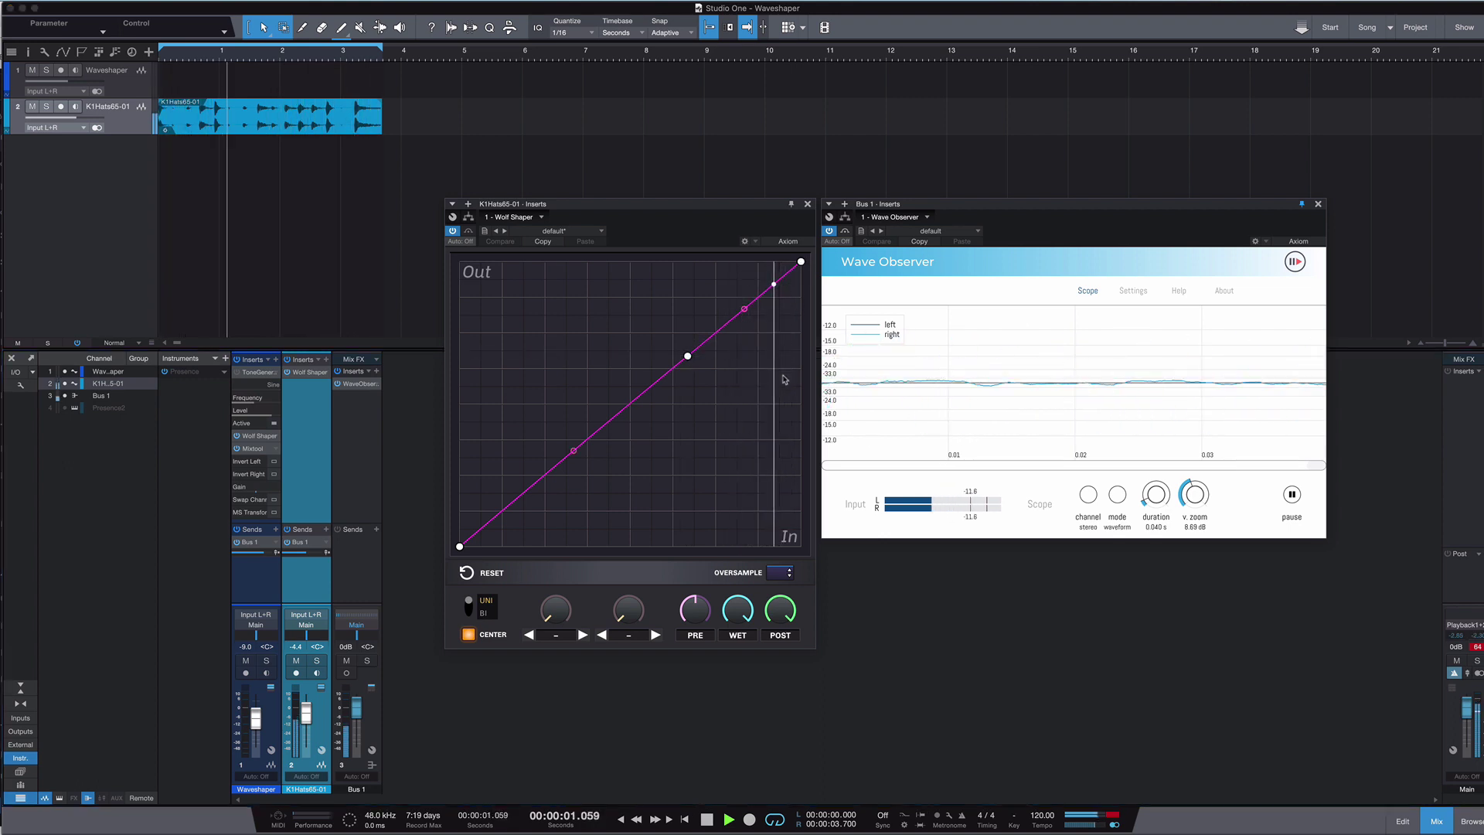
pyautogui.moveTo(801, 261); pyautogui.dragTo(793, 360)
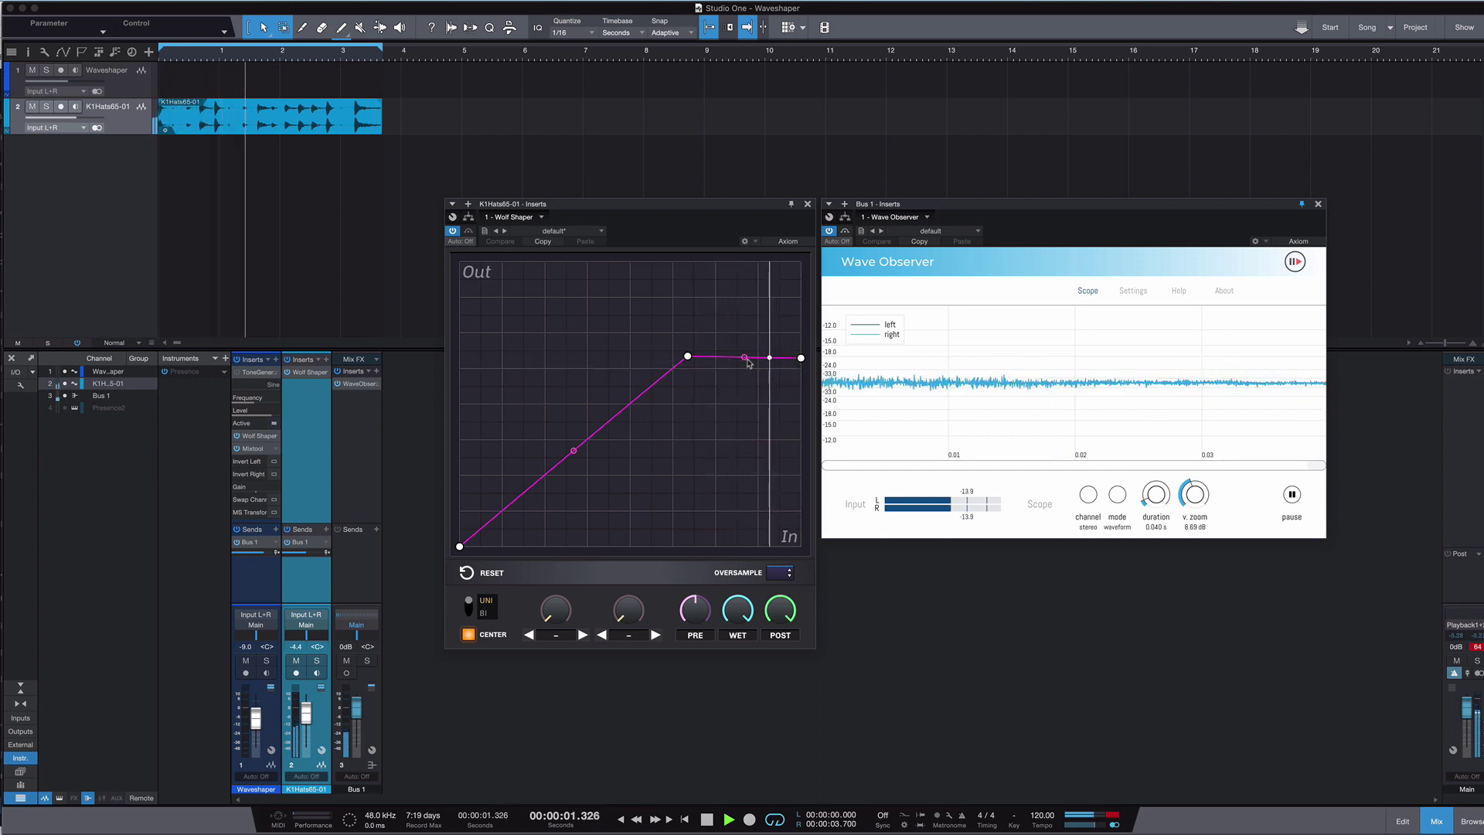
pyautogui.moveTo(687, 356); pyautogui.dragTo(627, 389)
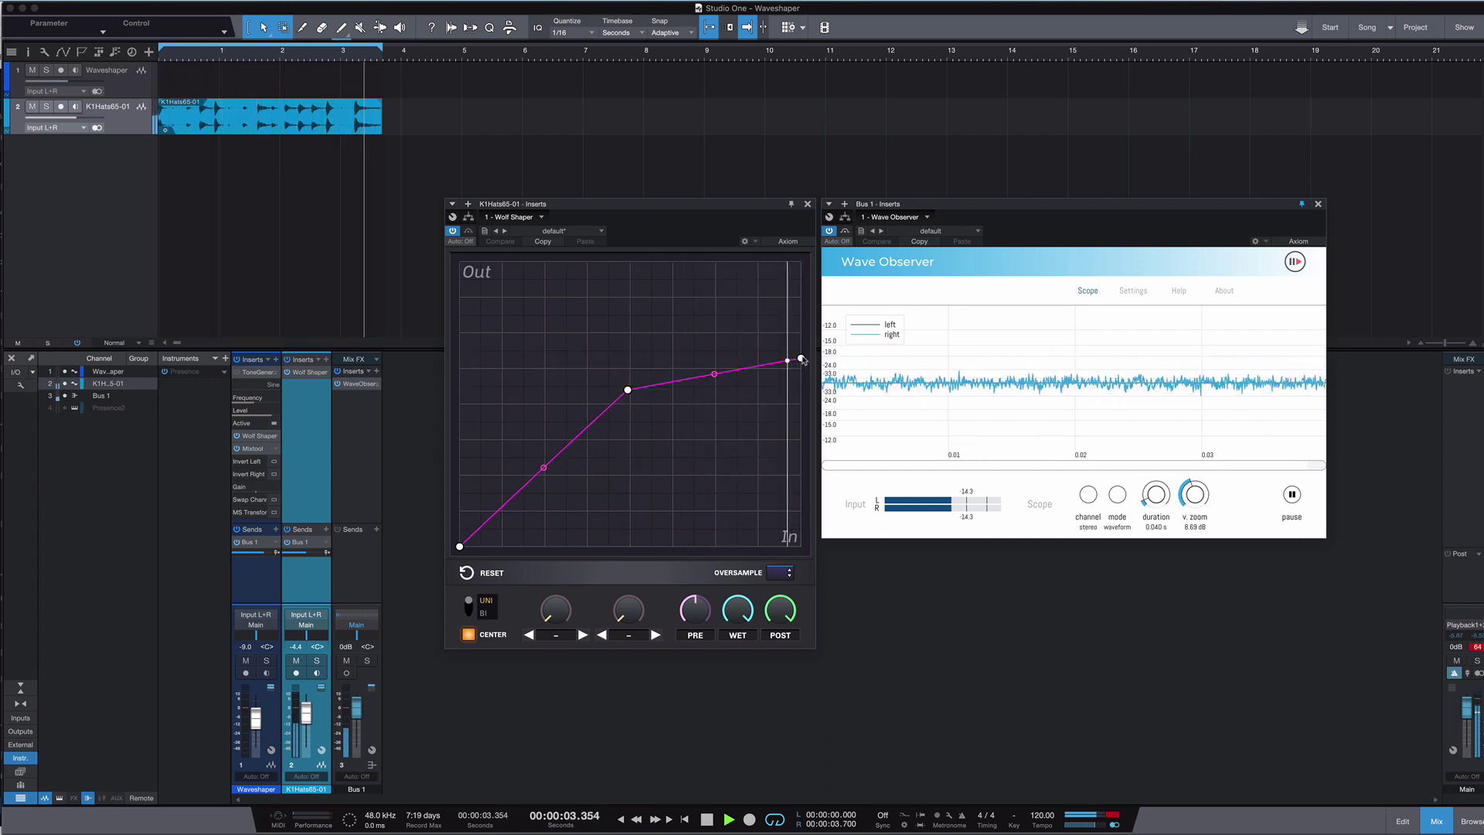
pyautogui.moveTo(802, 360); pyautogui.dragTo(801, 389)
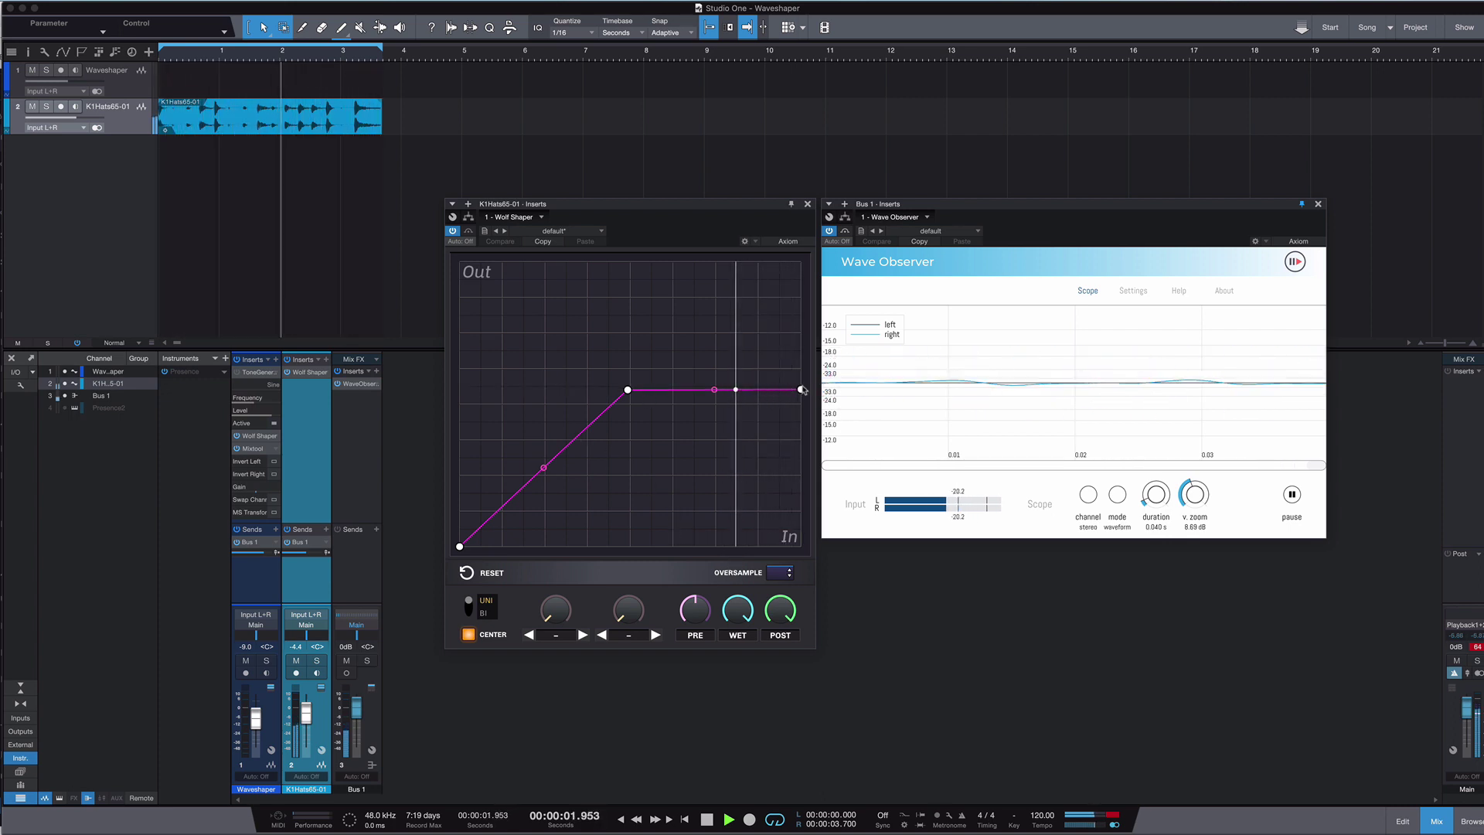
pyautogui.moveTo(801, 390); pyautogui.dragTo(800, 494)
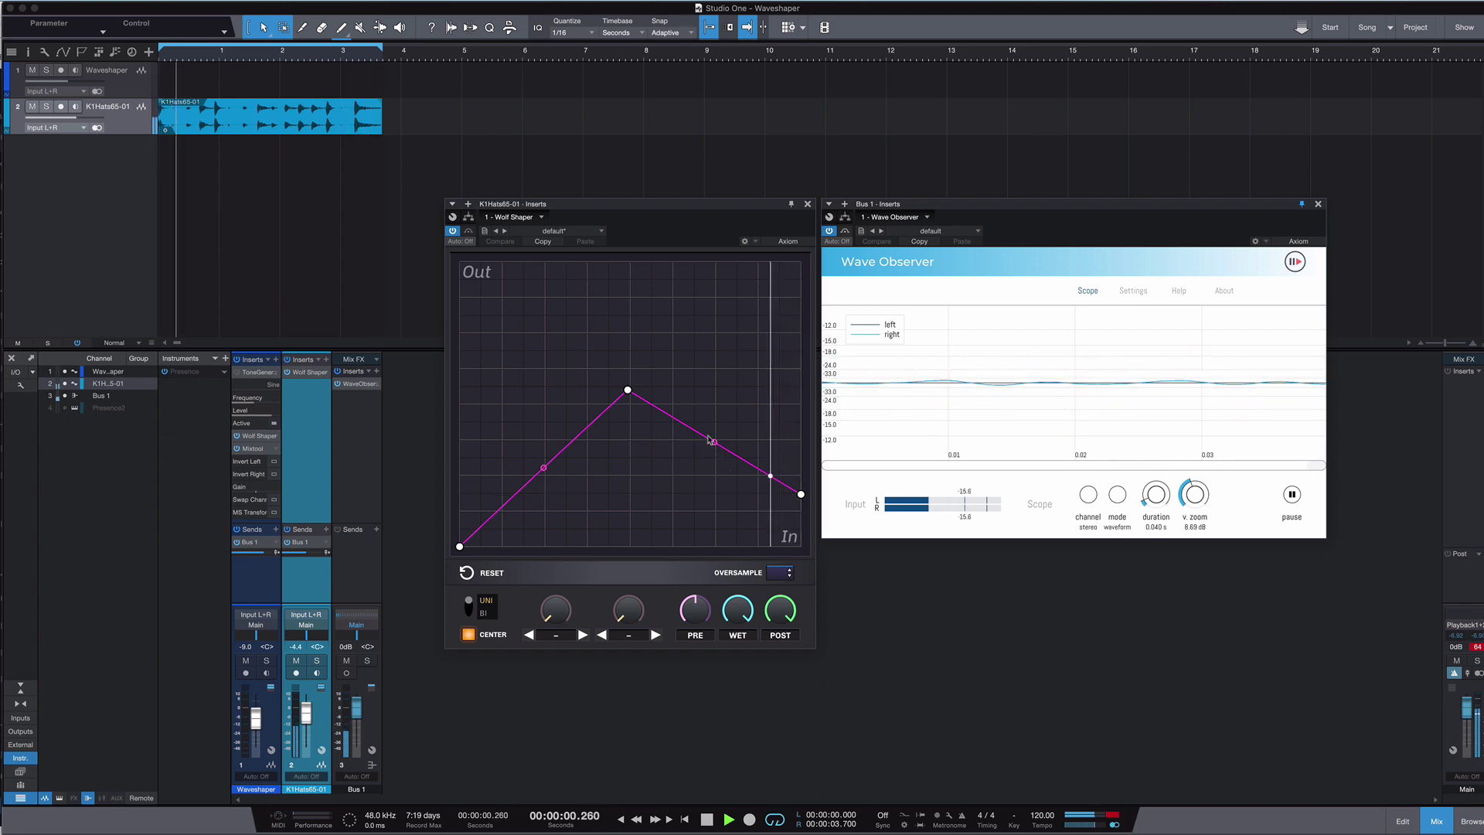
# Round the falling right segment into an arc, delete the extra node, and lower the peak slightly.
pyautogui.moveTo(711, 441); pyautogui.dragTo(735, 391)
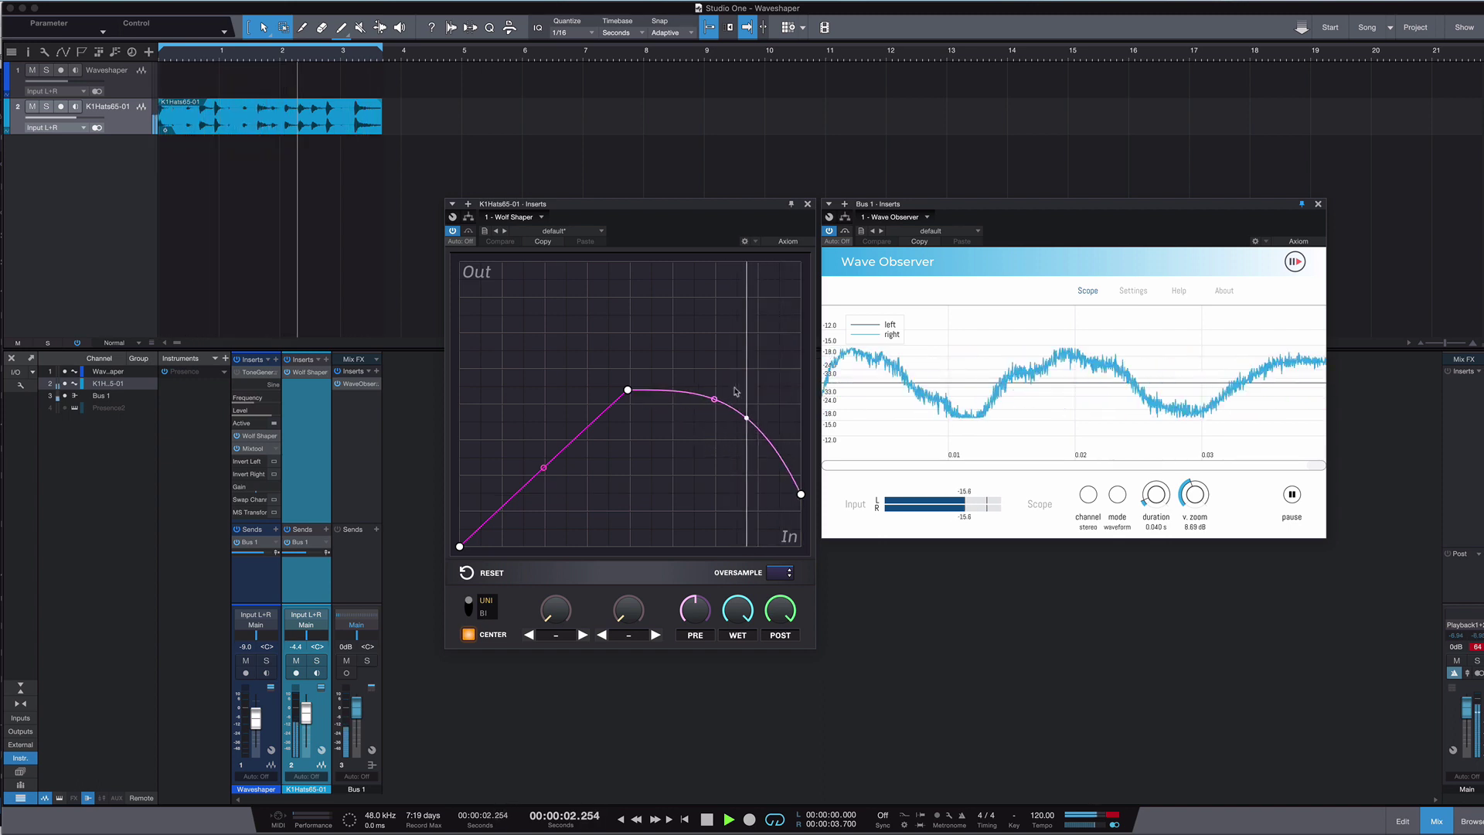
pyautogui.rightClick(746, 417)
pyautogui.moveTo(627, 389); pyautogui.dragTo(626, 398)
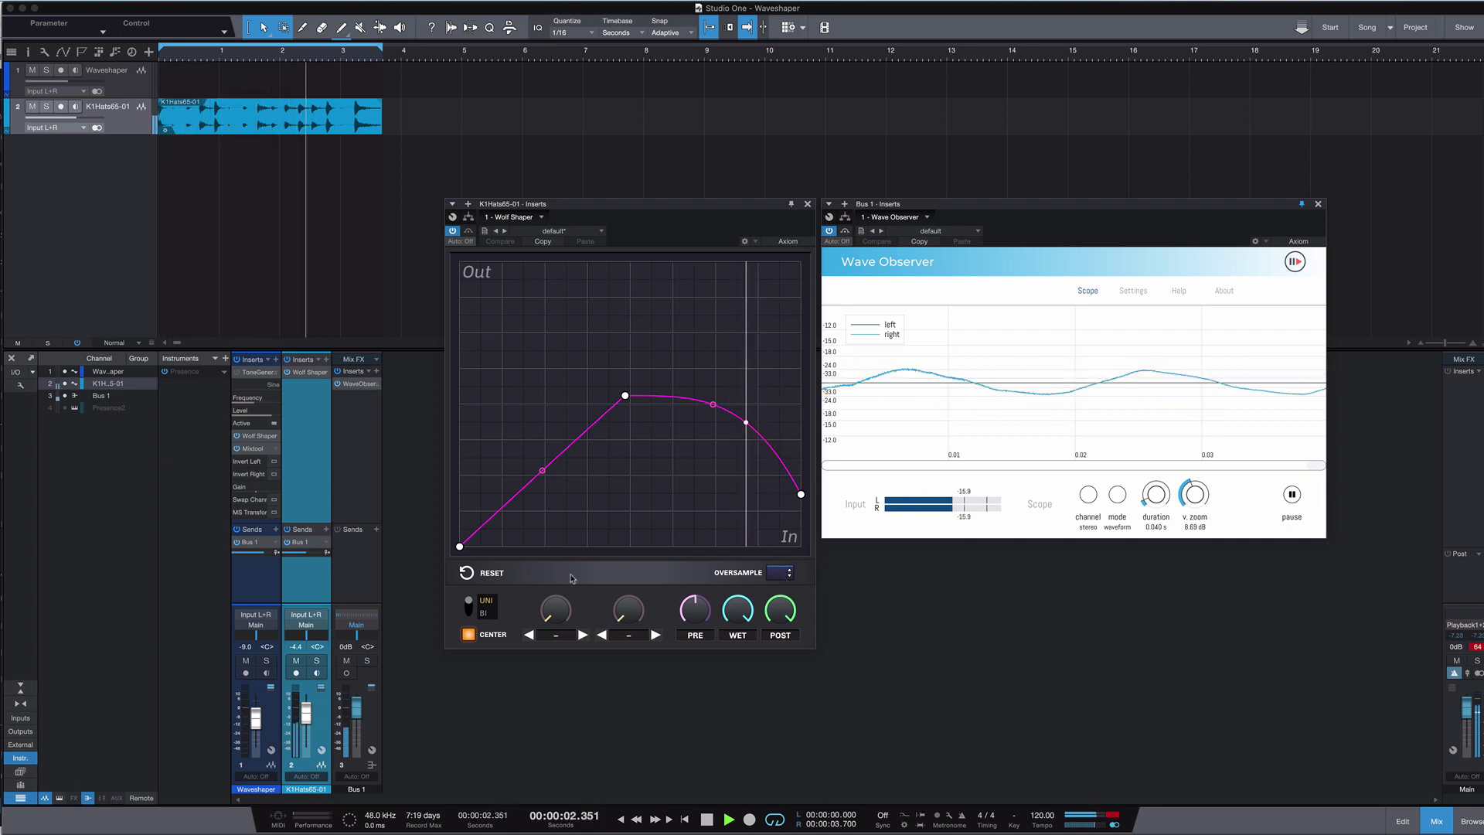
# Try raising the left end and bending the lower-left segment, then return the left end to the bottom.
pyautogui.moveTo(459, 546); pyautogui.dragTo(461, 460)
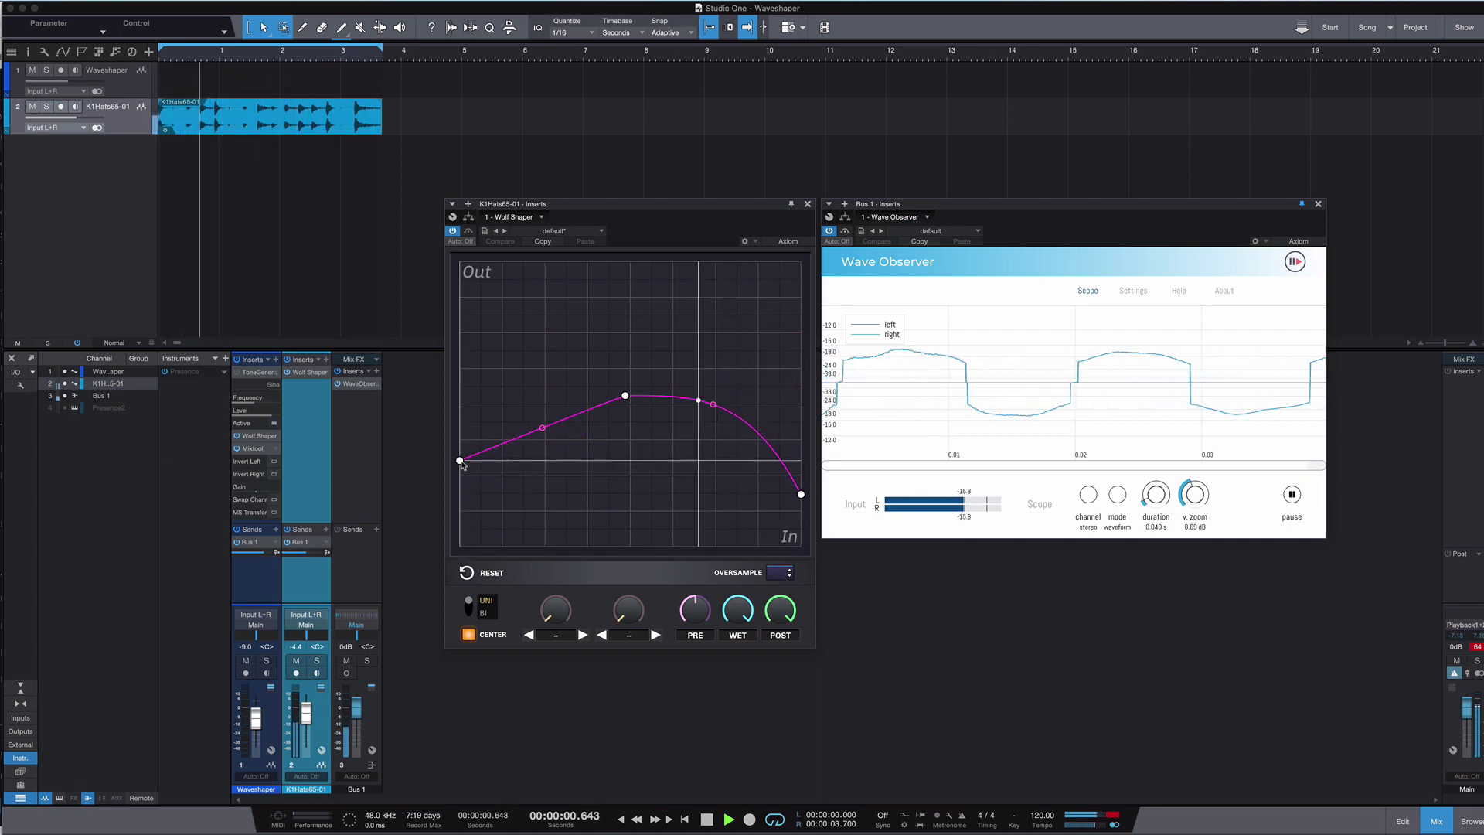
pyautogui.moveTo(544, 428); pyautogui.dragTo(556, 467)
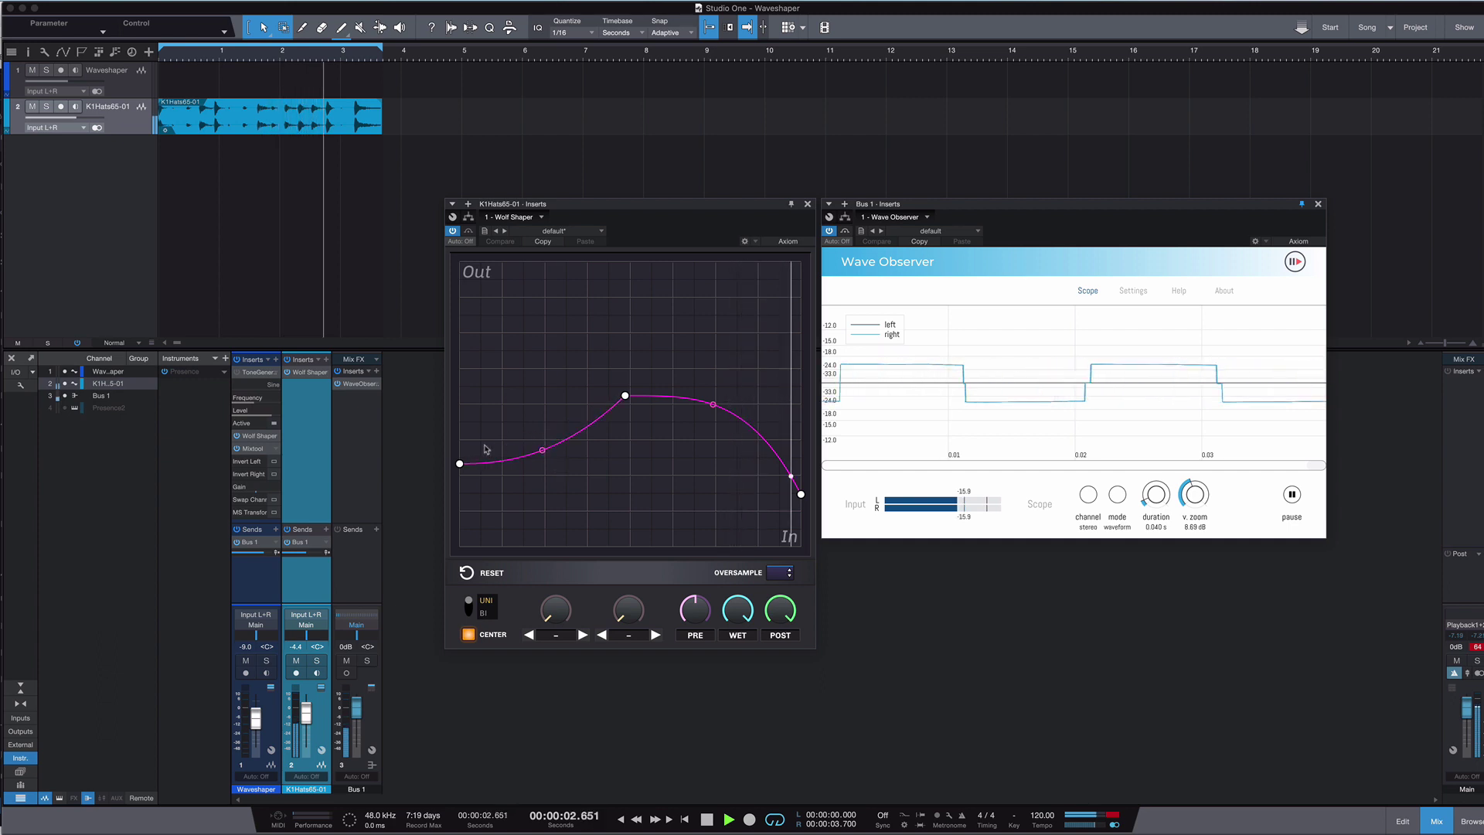
pyautogui.moveTo(459, 463); pyautogui.dragTo(555, 461)
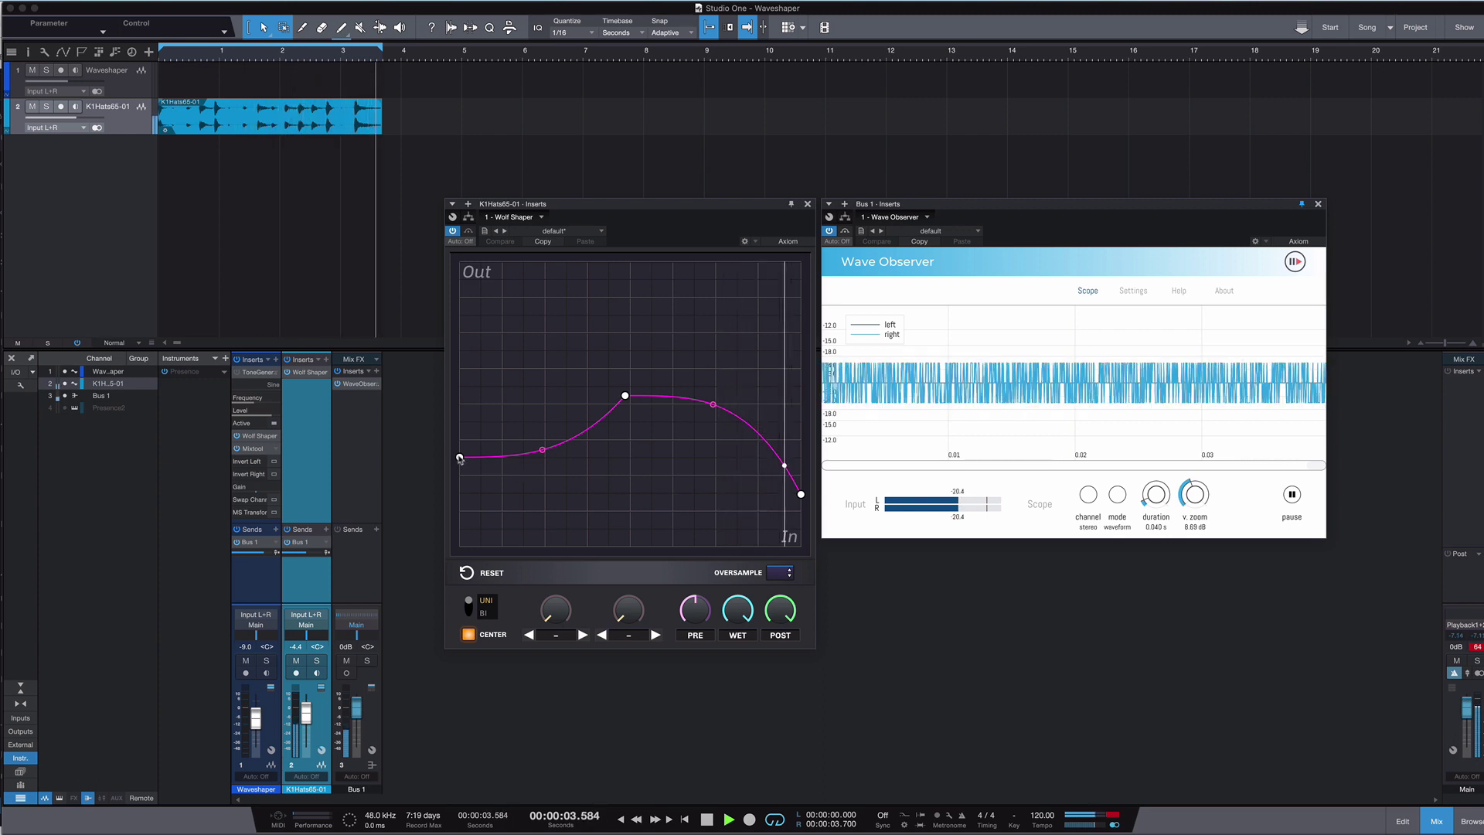
pyautogui.moveTo(459, 457); pyautogui.dragTo(459, 546)
# Straighten the lower segment, adjust the peak, and raise the right end to level off the top.
pyautogui.moveTo(624, 399); pyautogui.dragTo(637, 368)
pyautogui.moveTo(548, 526); pyautogui.dragTo(573, 434)
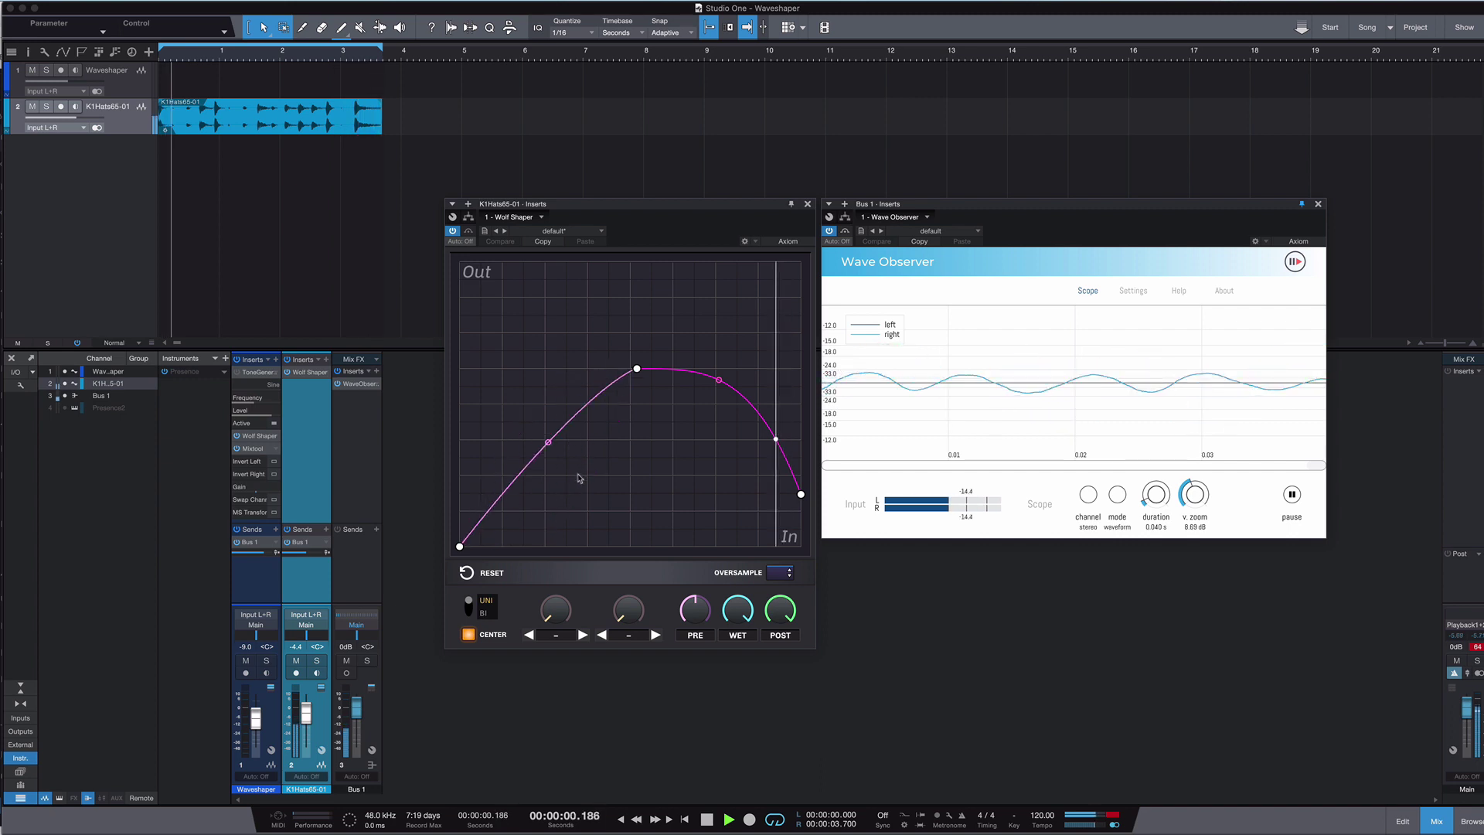
pyautogui.moveTo(635, 371); pyautogui.dragTo(633, 396)
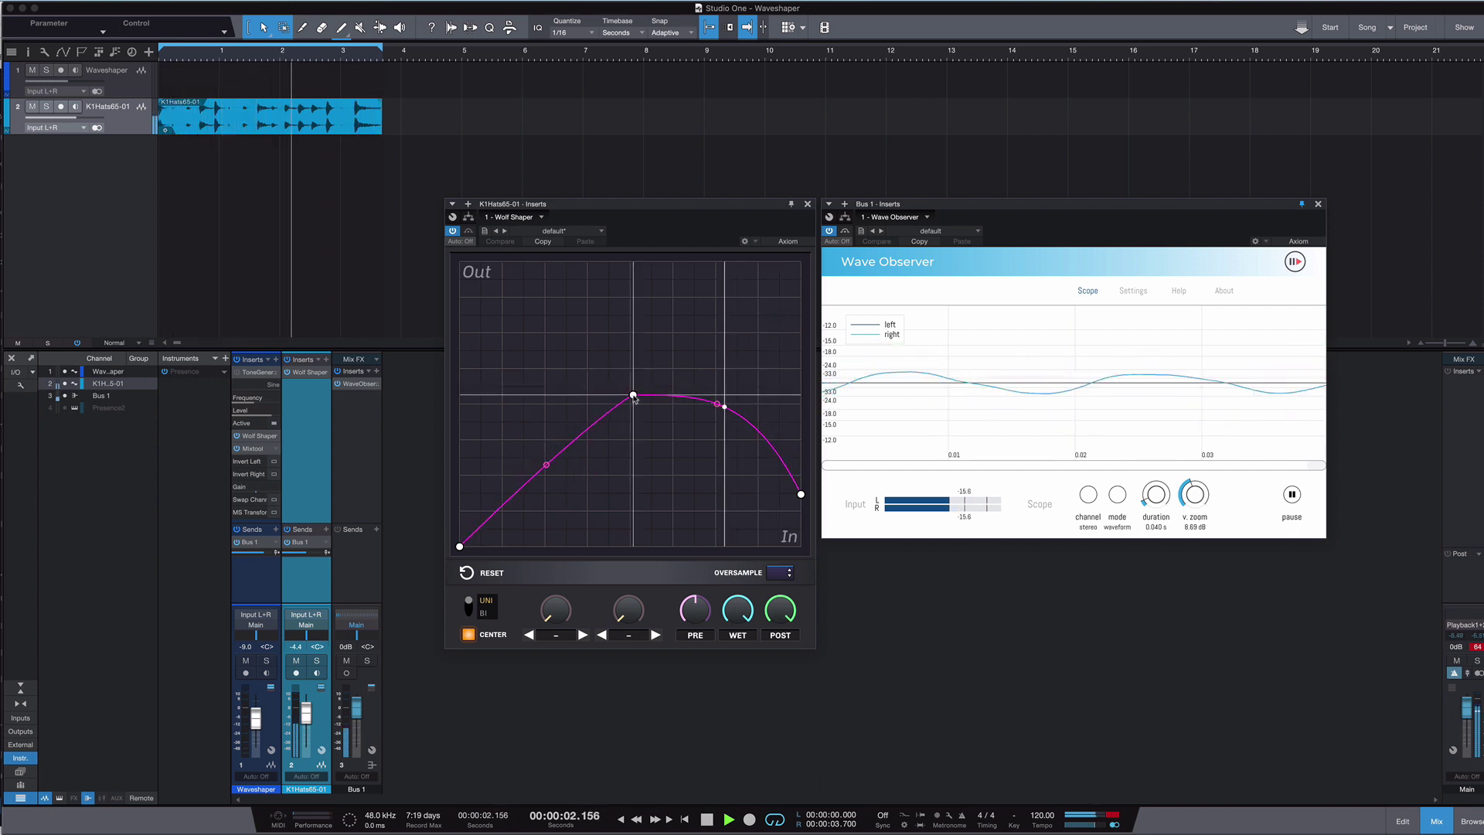
pyautogui.moveTo(801, 494); pyautogui.dragTo(801, 394)
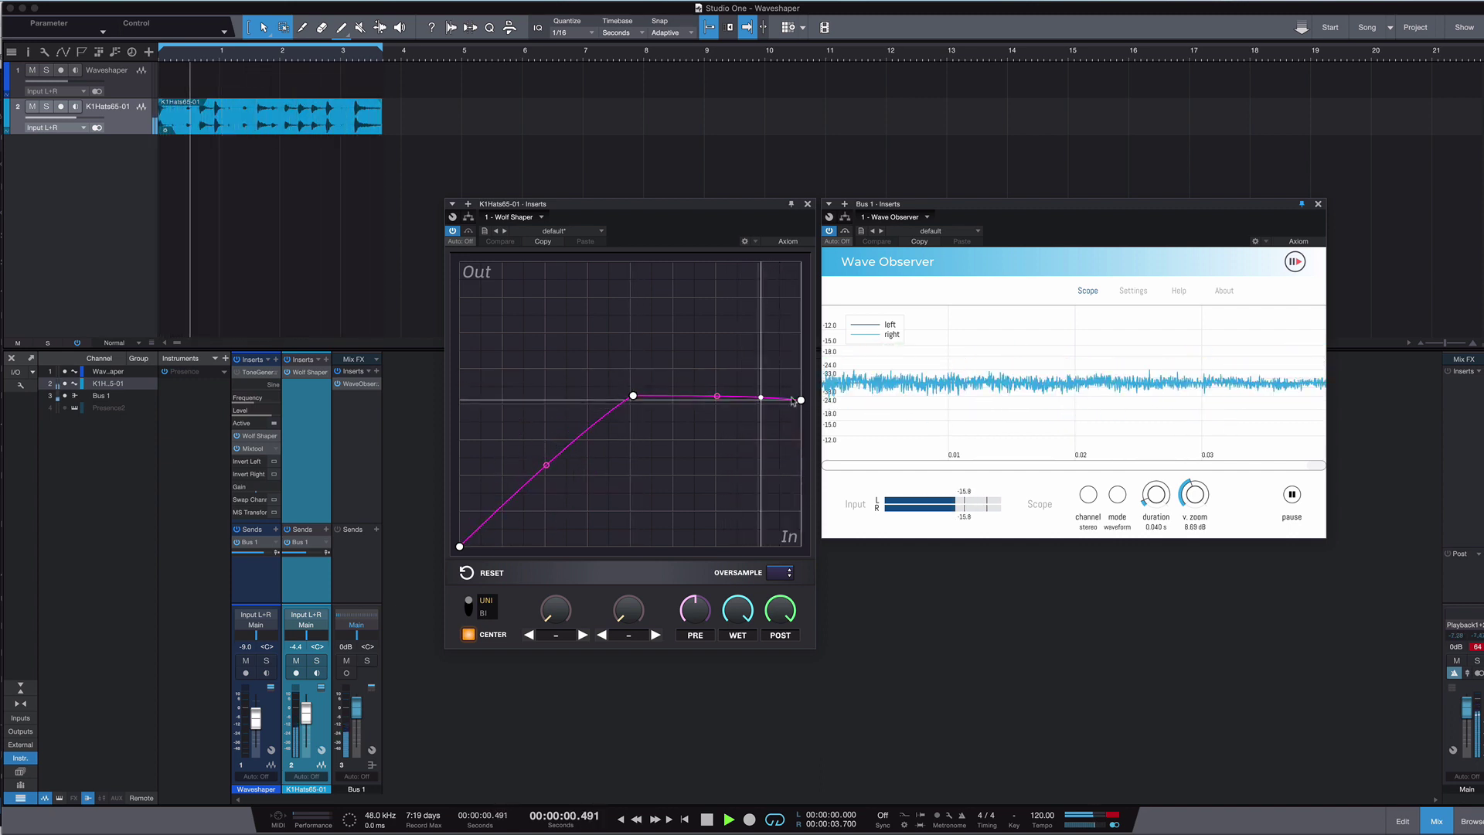
pyautogui.moveTo(633, 396); pyautogui.dragTo(623, 404)
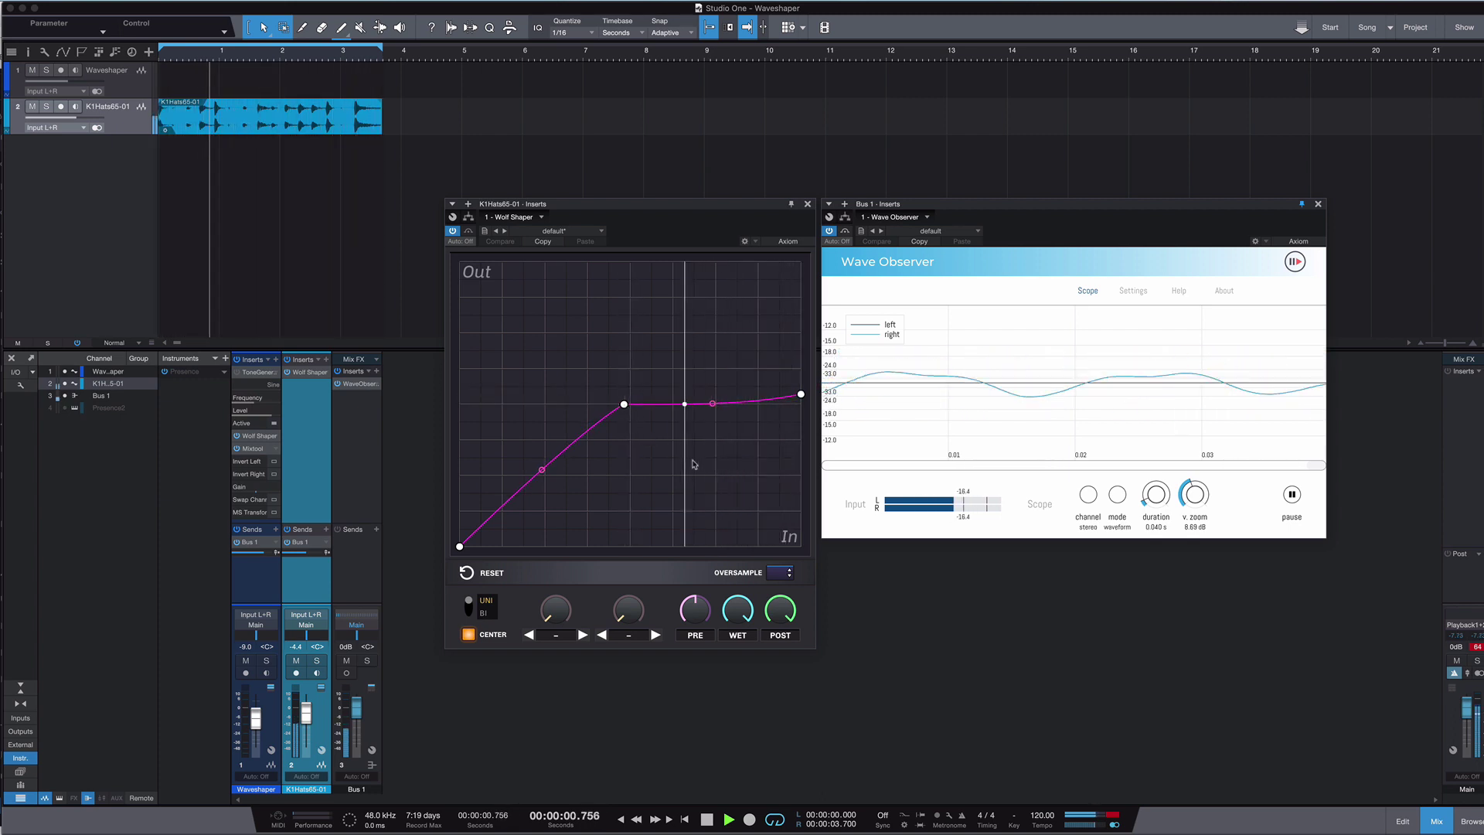